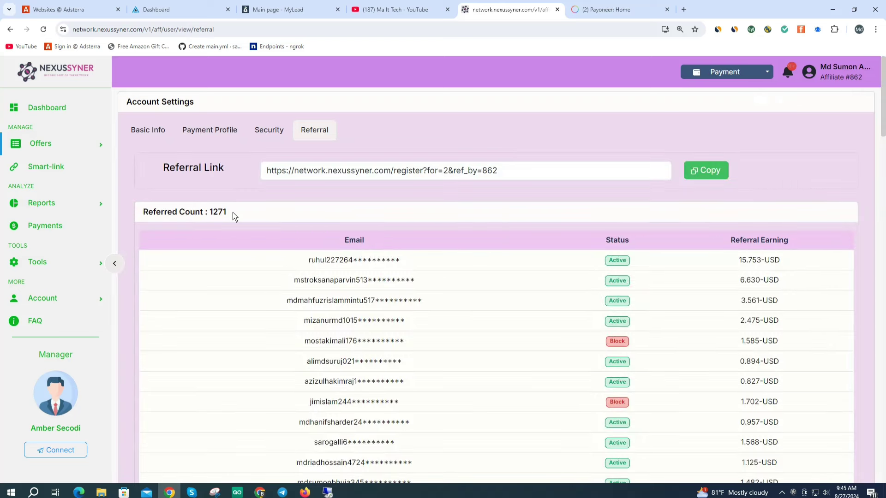
# - Review the payment profile in the Nexussyner account settings and return to the referral program's referred count
pyautogui.moveTo(216, 211); pyautogui.dragTo(211, 212)
pyautogui.click(843, 66)
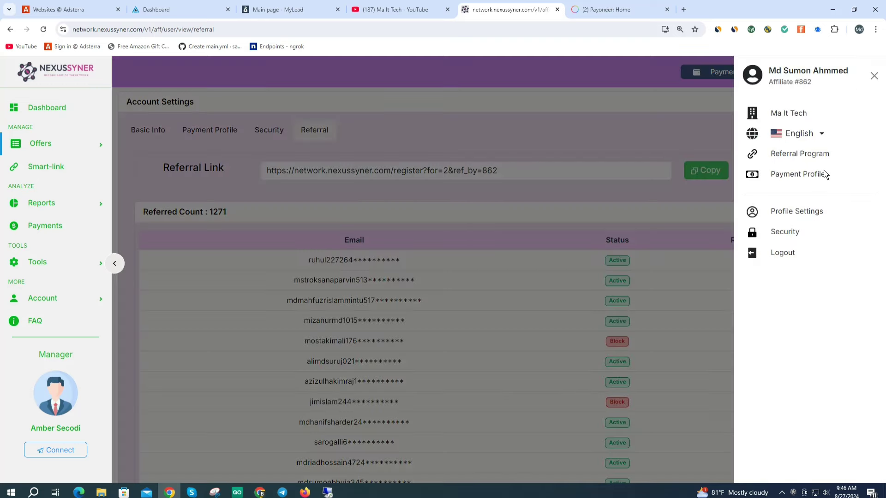
pyautogui.click(808, 174)
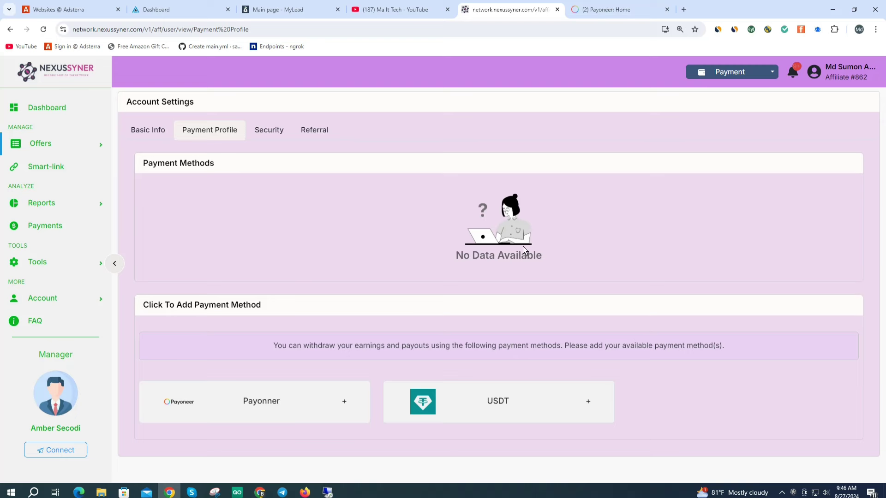
pyautogui.click(860, 72)
pyautogui.click(790, 154)
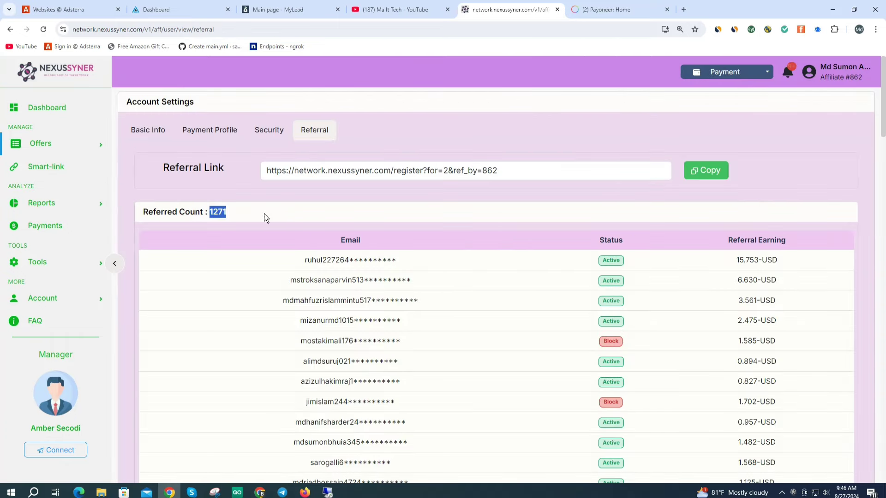
pyautogui.click(318, 211)
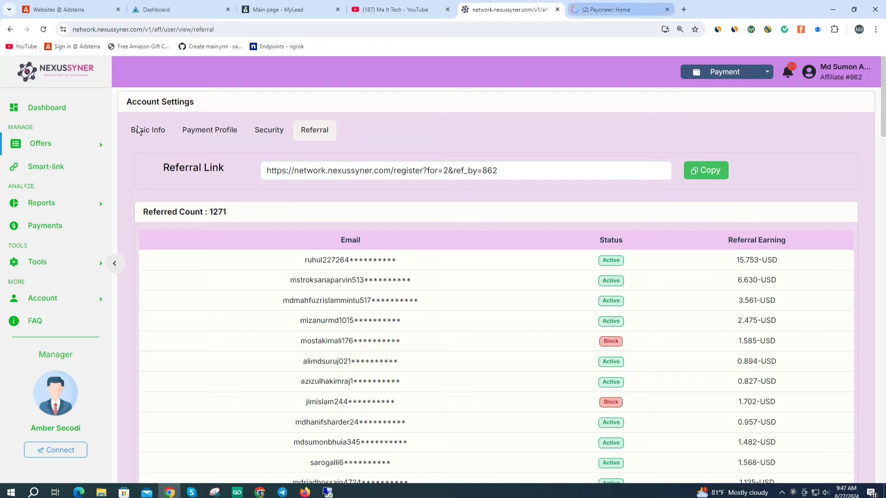
# - Switch to the Payoneer account and view the balances and latest transactions on its home page
pyautogui.click(635, 4)
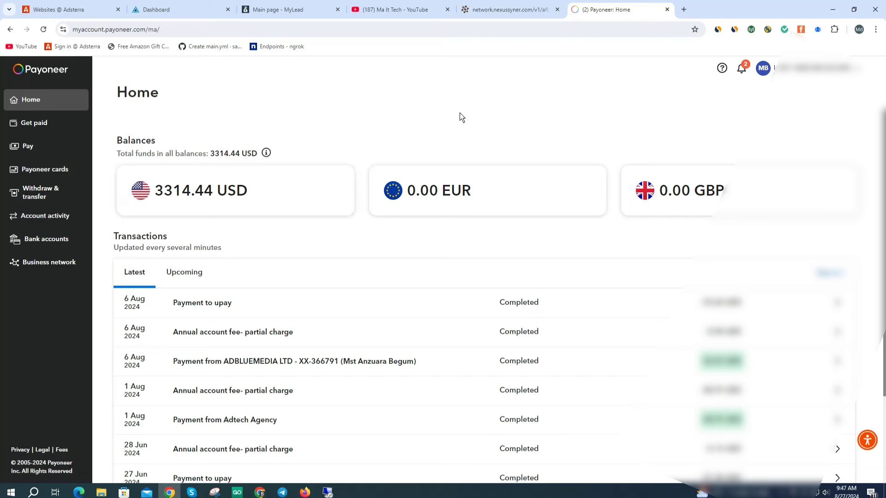
pyautogui.click(508, 9)
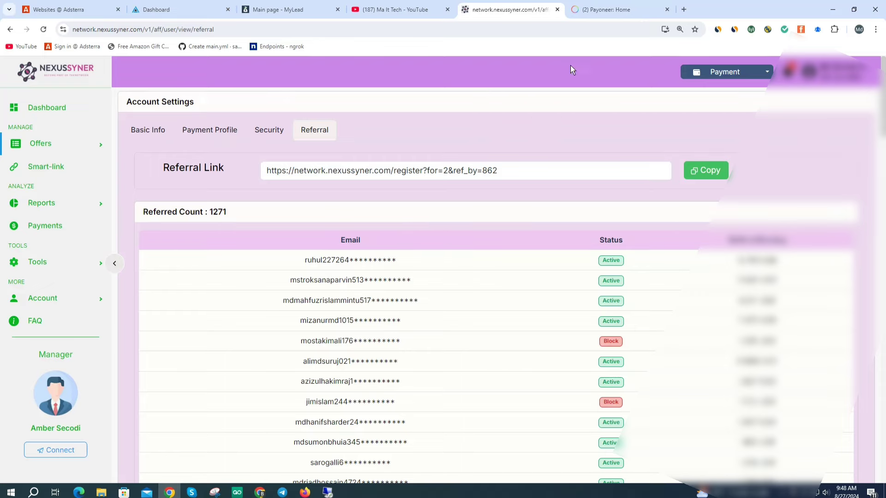
pyautogui.click(590, 9)
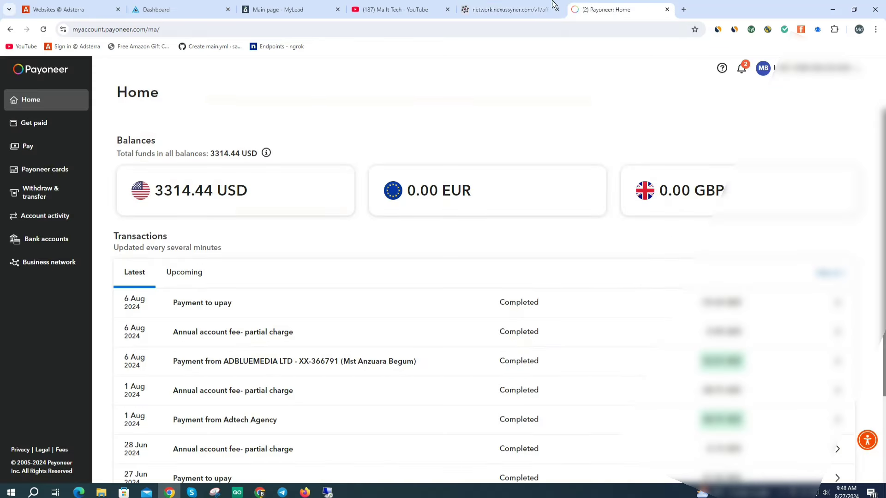
# - Switch to the Ma It Tech YouTube channel's videos page and highlight the channel name in its header
pyautogui.click(508, 8)
pyautogui.click(392, 8)
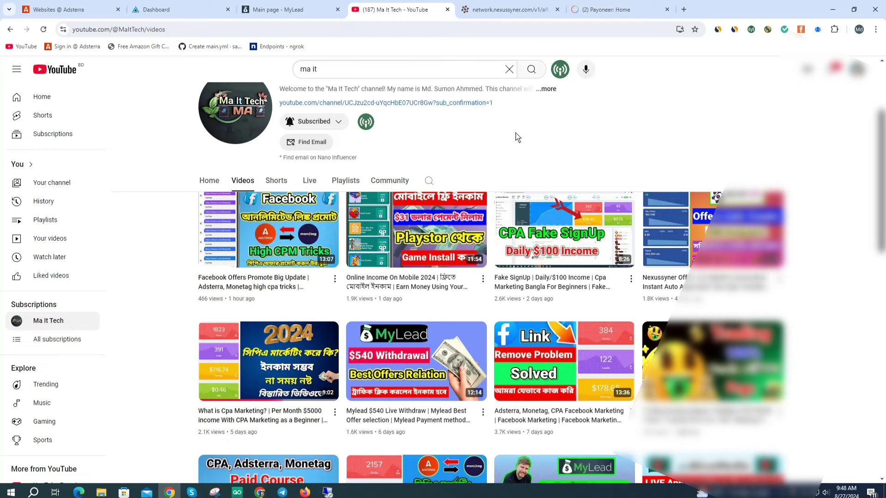
pyautogui.scroll(3, 439, 130)
pyautogui.moveTo(367, 198); pyautogui.dragTo(279, 194)
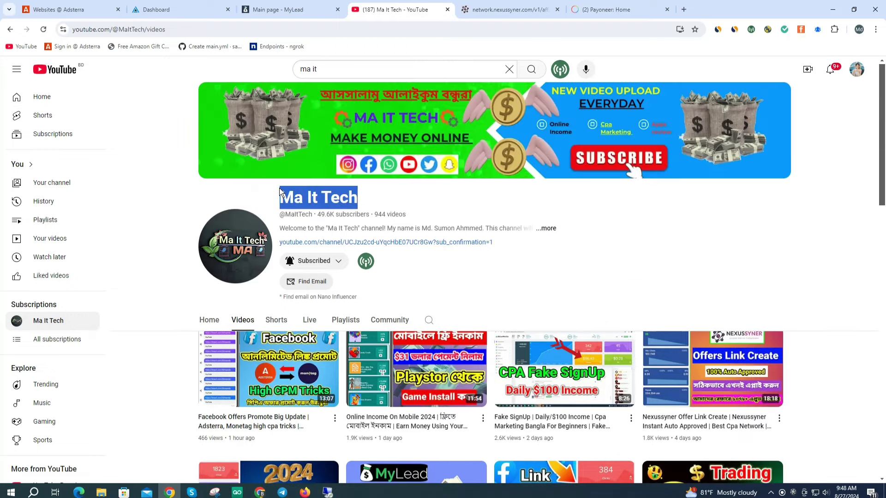
pyautogui.click(406, 195)
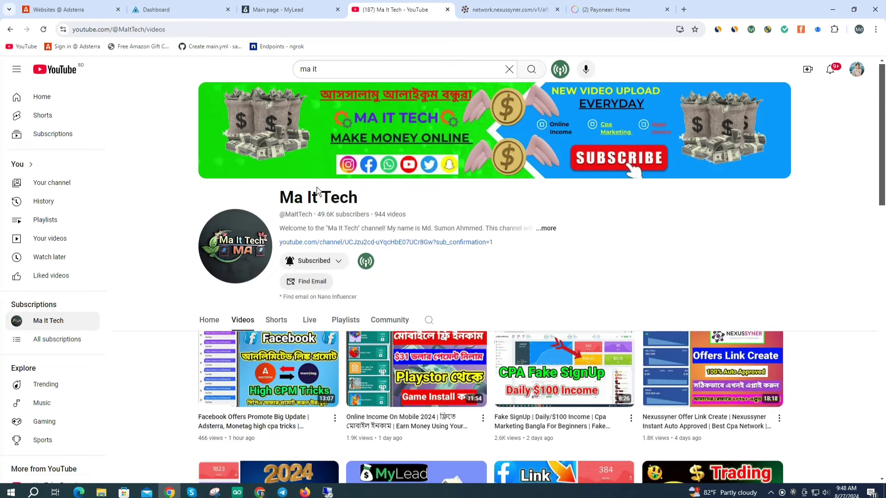
pyautogui.moveTo(281, 200); pyautogui.dragTo(362, 199)
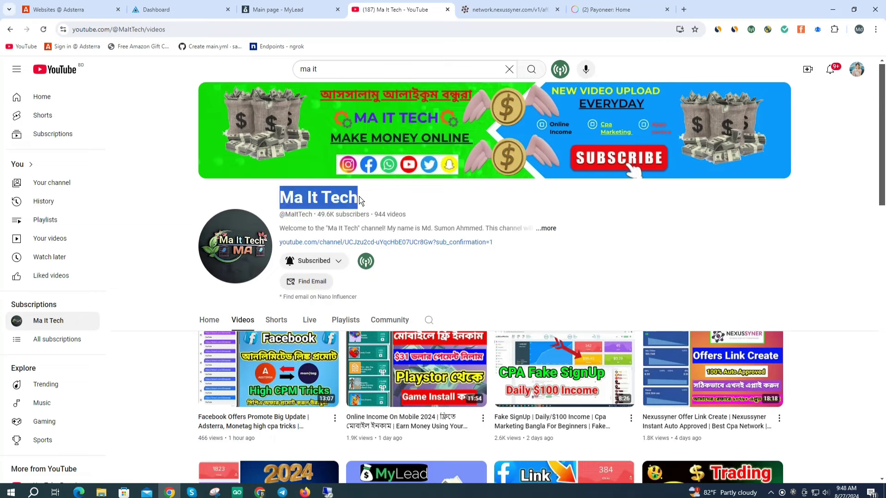
pyautogui.click(385, 199)
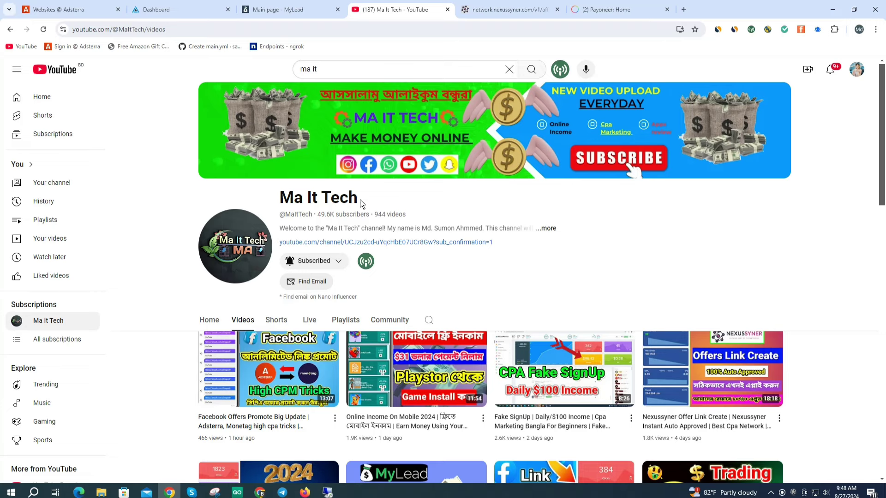
# - Return to Nexussyner, check the payment profile, and examine the invoice's status on the Payments page
pyautogui.click(517, 9)
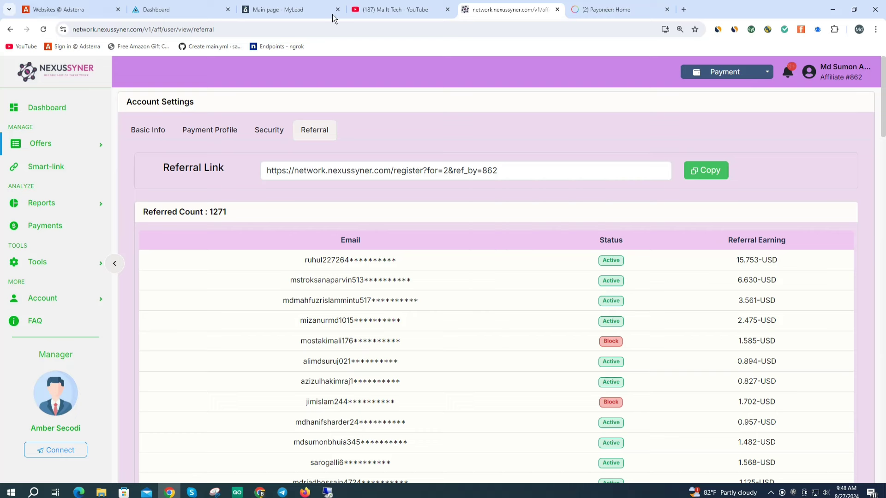
pyautogui.click(855, 69)
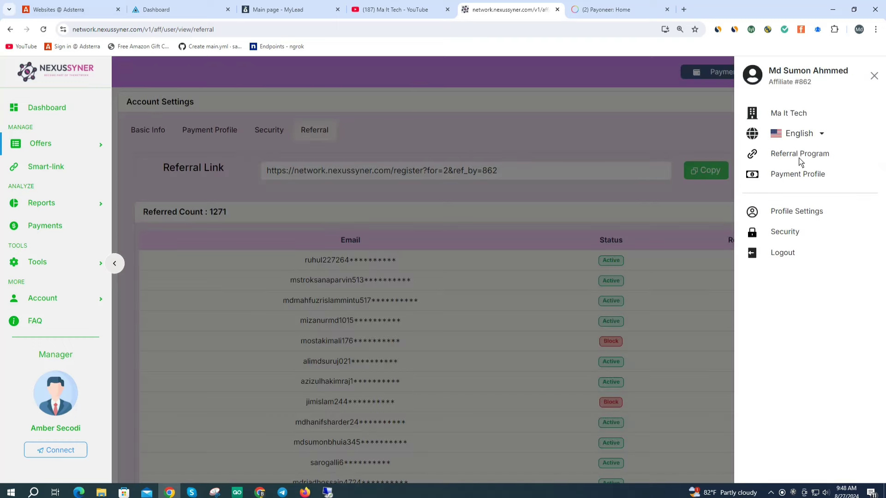
pyautogui.click(797, 175)
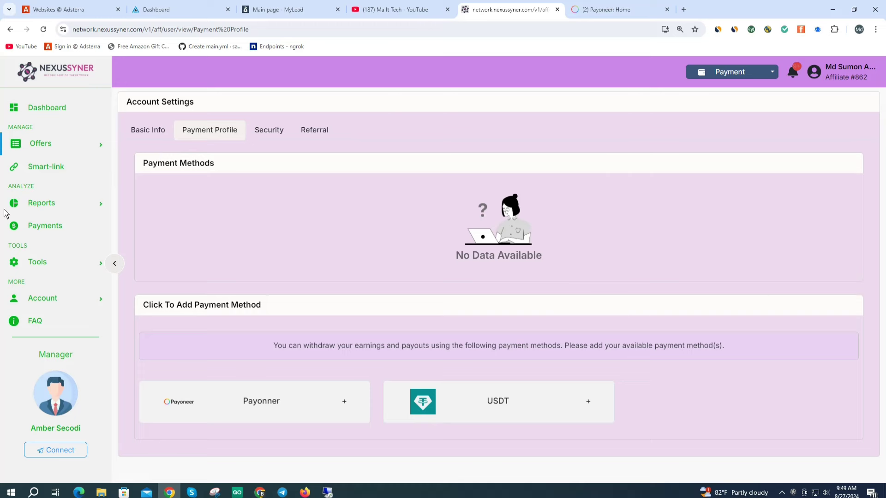
pyautogui.click(40, 229)
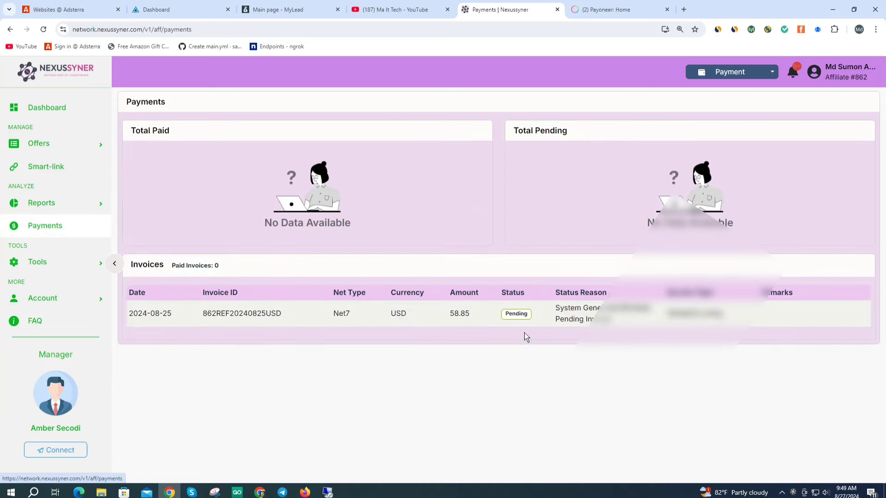
pyautogui.moveTo(500, 317); pyautogui.dragTo(529, 319)
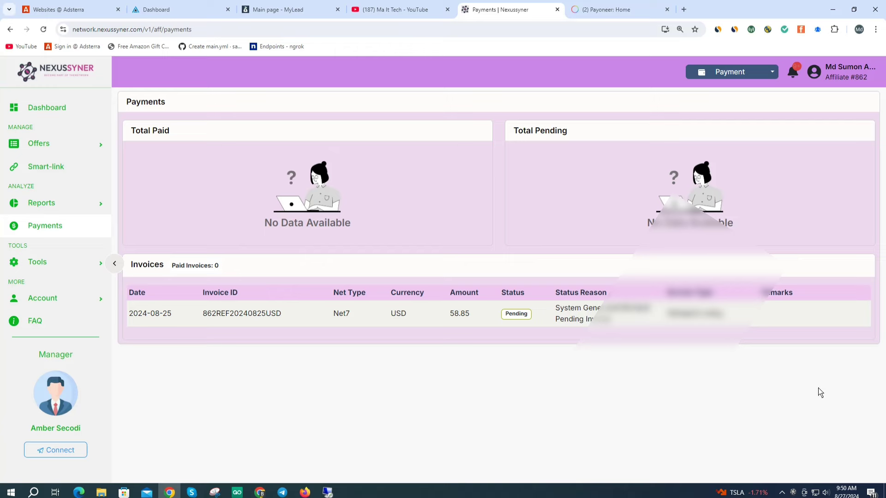
# - Open the account's payment profile and start adding Payoneer as a payment method
pyautogui.click(848, 67)
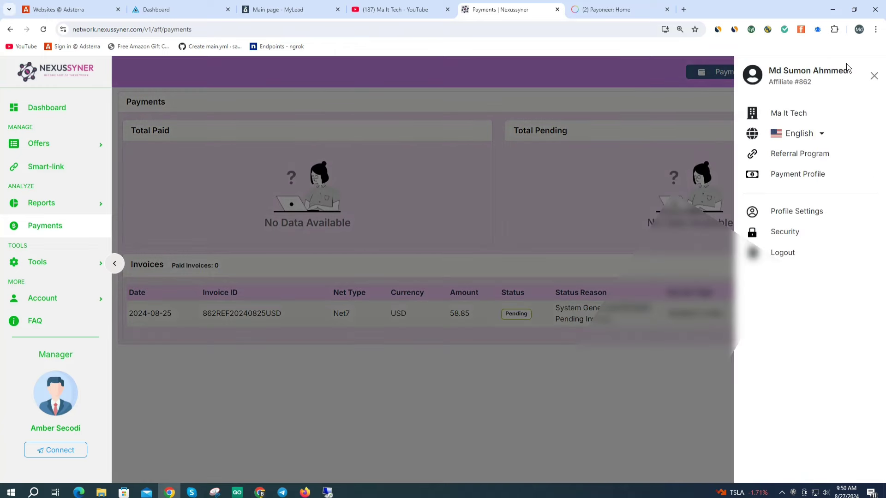
pyautogui.click(798, 178)
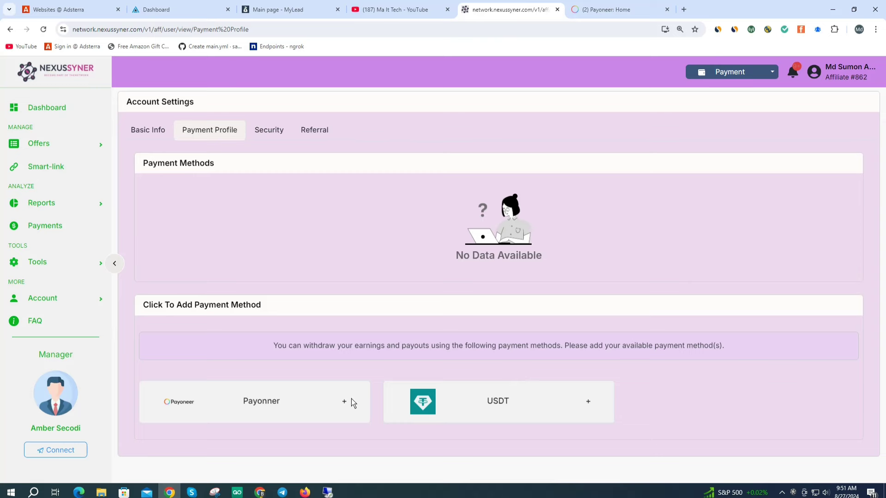
pyautogui.click(324, 405)
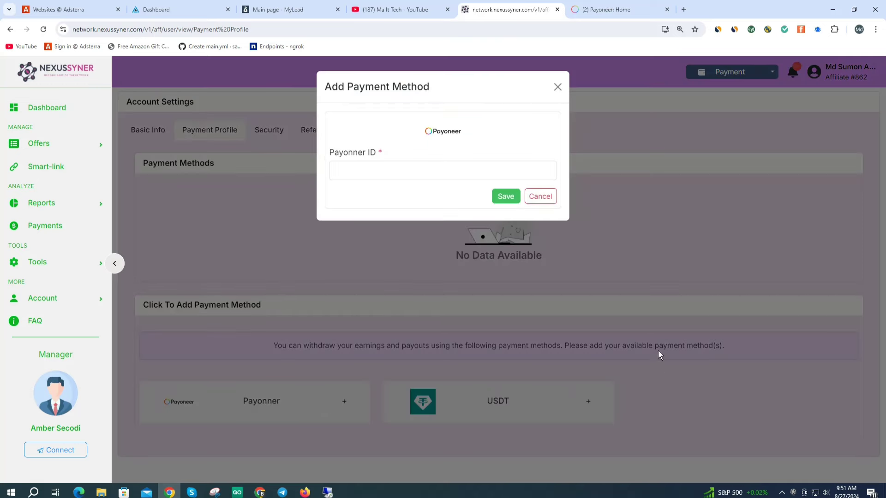
pyautogui.click(368, 171)
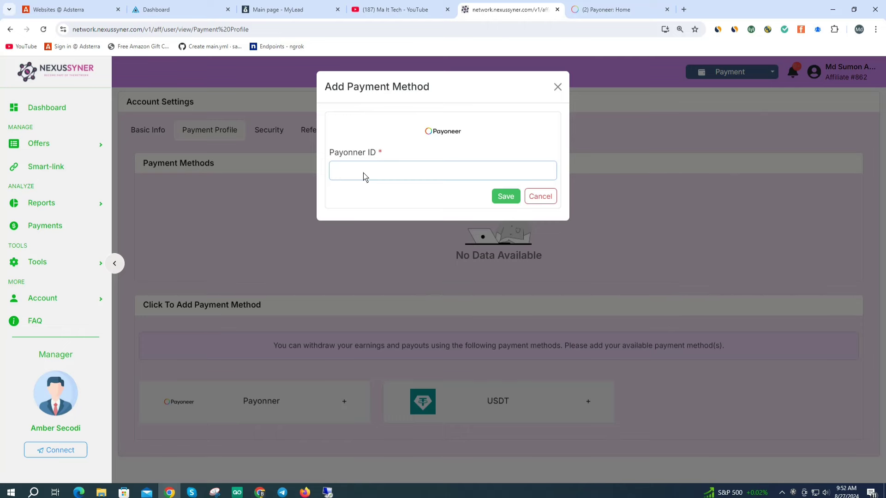
# - Switch to Payoneer and open the account's profile settings
pyautogui.click(602, 8)
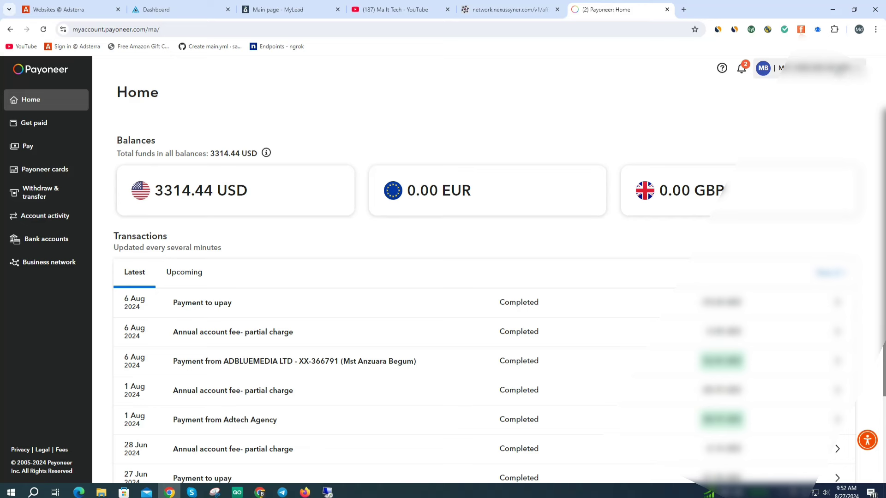
pyautogui.click(763, 68)
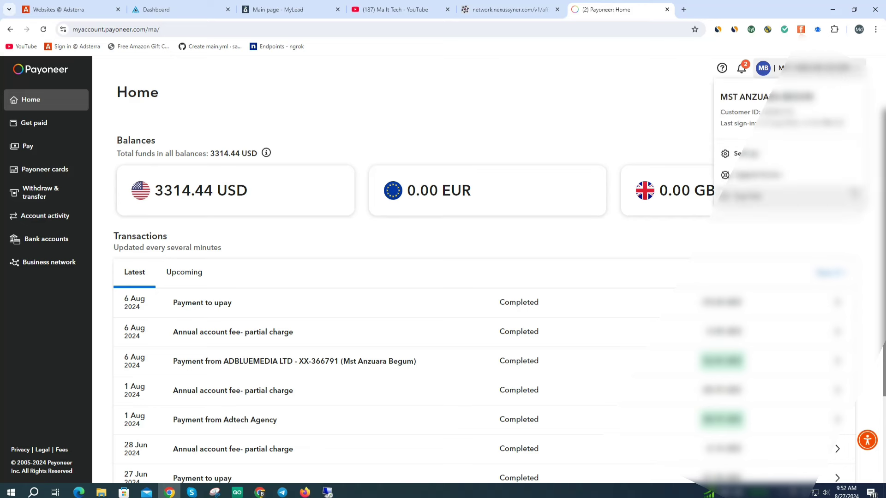
pyautogui.click(754, 157)
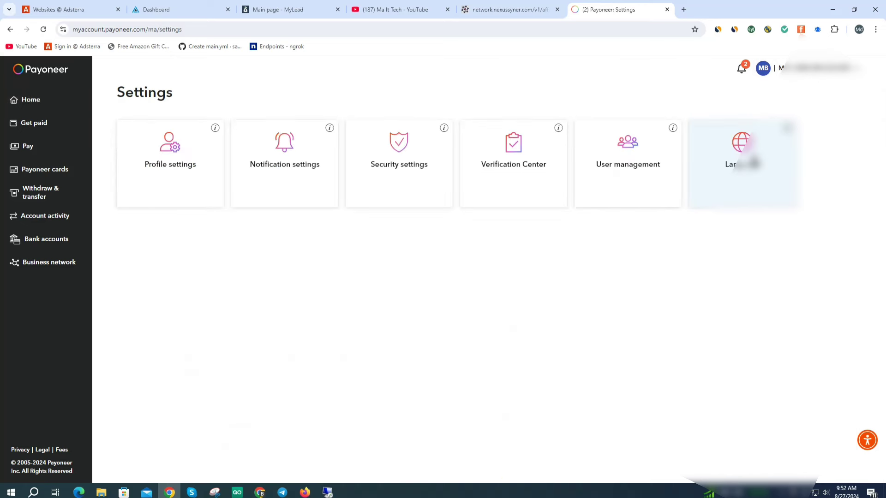
pyautogui.click(169, 153)
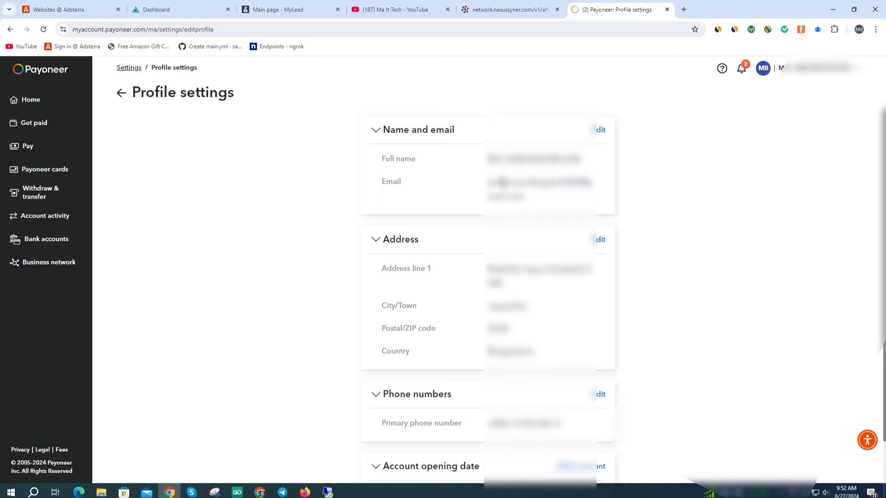
# - Copy the account's e-mail address from the name and email section of the Payoneer profile
pyautogui.moveTo(487, 183); pyautogui.dragTo(531, 199)
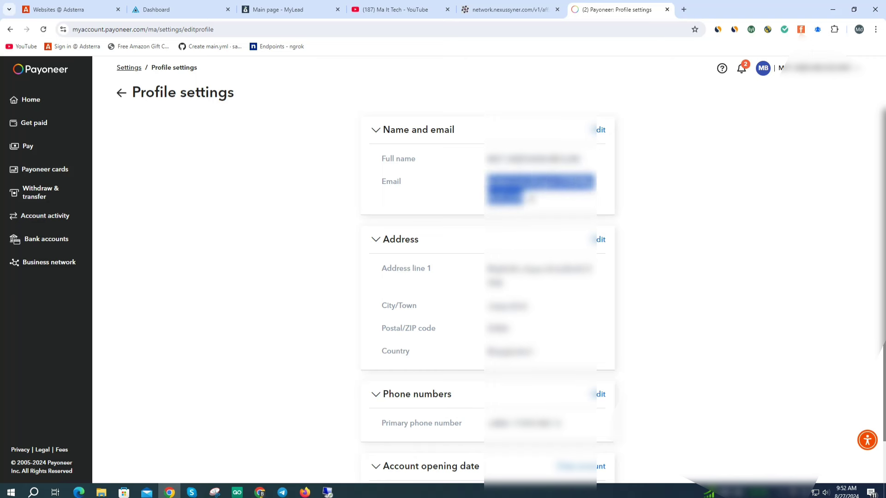
pyautogui.rightClick(528, 185)
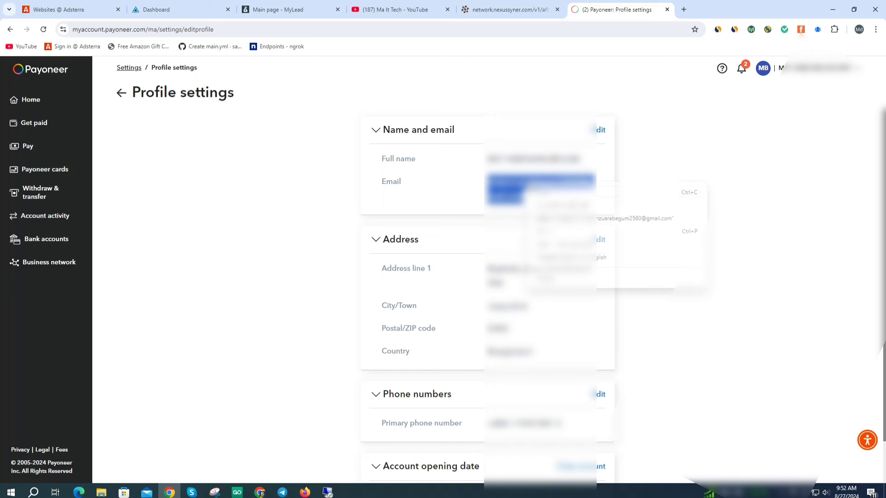
pyautogui.click(535, 192)
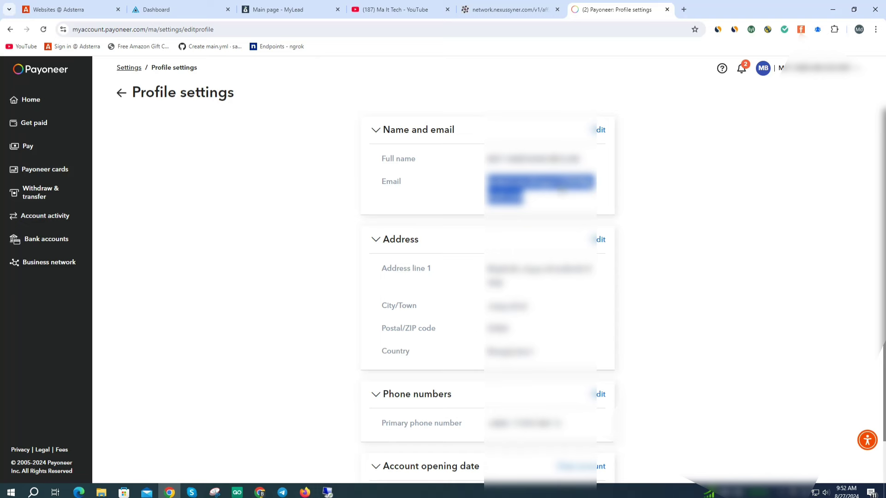
pyautogui.rightClick(528, 193)
pyautogui.click(536, 196)
# - Return to Nexussyner, paste the copied e-mail address as the Payoneer ID, and save the payment method
pyautogui.click(510, 9)
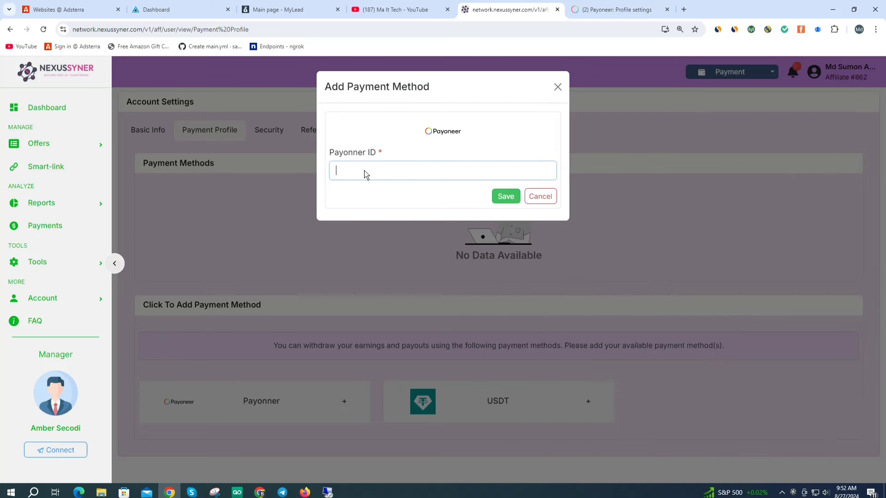
pyautogui.hotkey('ctrl', 'v')
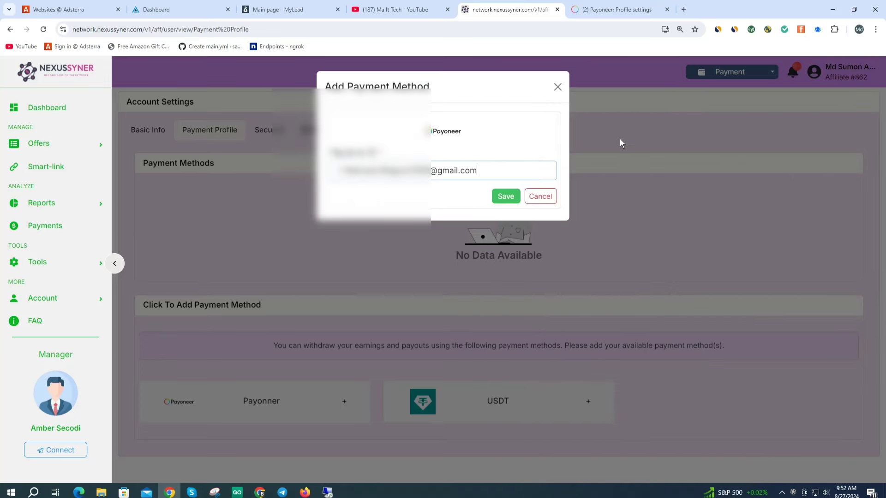
pyautogui.click(506, 196)
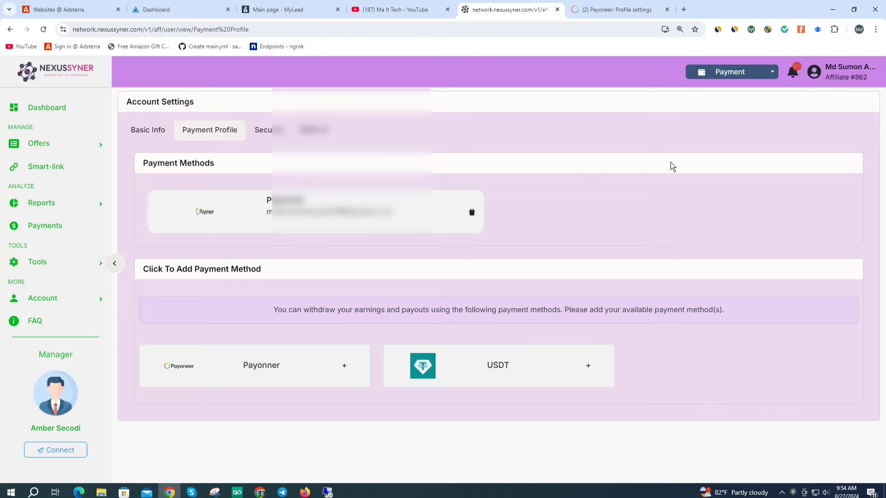
# - Open the Live Offers list and look through its offers, payouts and target countries
pyautogui.click(40, 147)
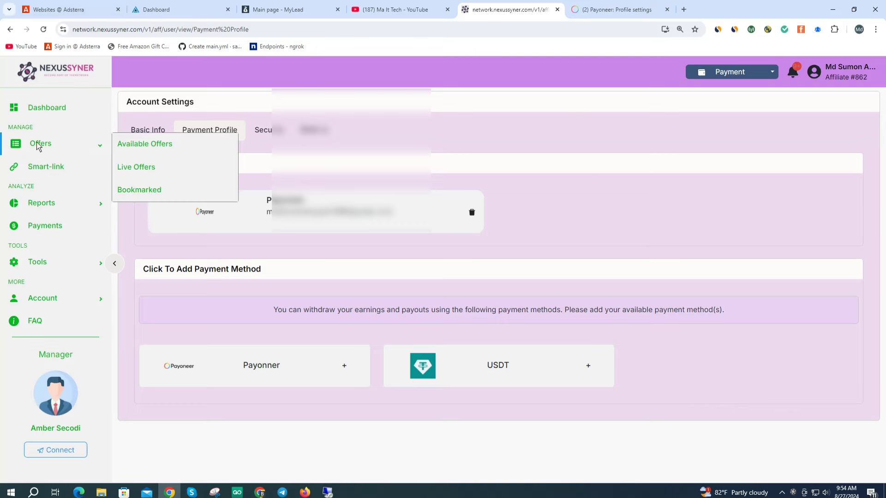
pyautogui.click(140, 171)
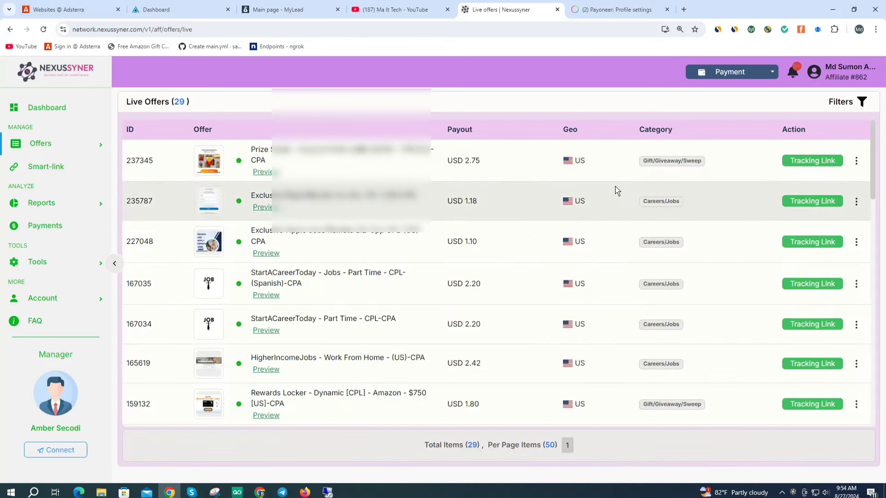
pyautogui.scroll(-2, 405, 234)
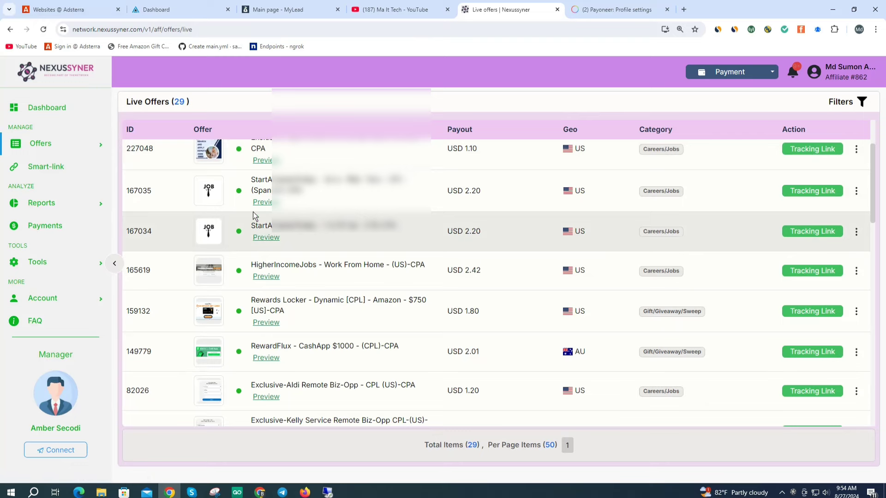
pyautogui.scroll(-1, 347, 194)
pyautogui.scroll(-2, 418, 233)
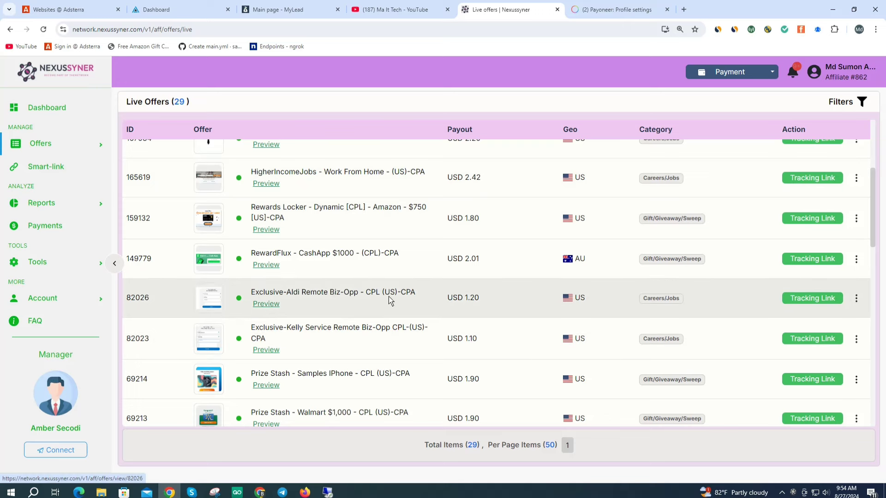
# - Examine the rest of the Live Offers list down to the app install and e-mail submit offers, comparing payouts and categories
pyautogui.scroll(-3, 395, 302)
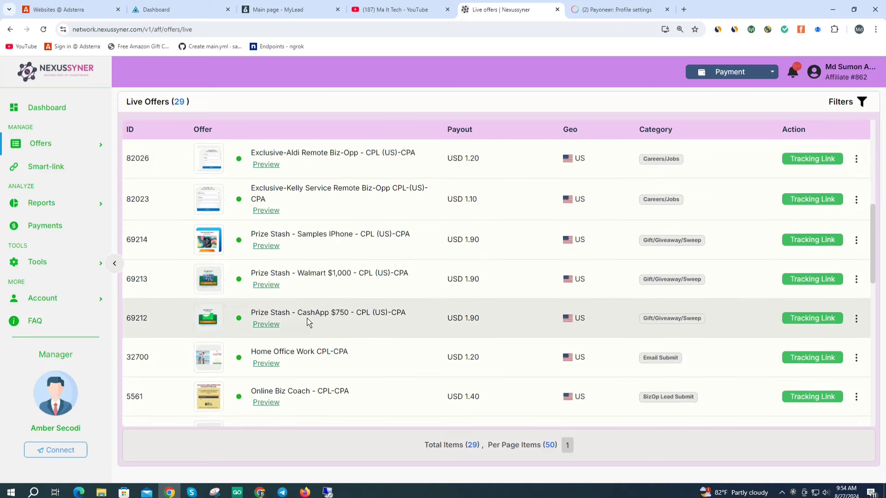
pyautogui.scroll(-2, 359, 321)
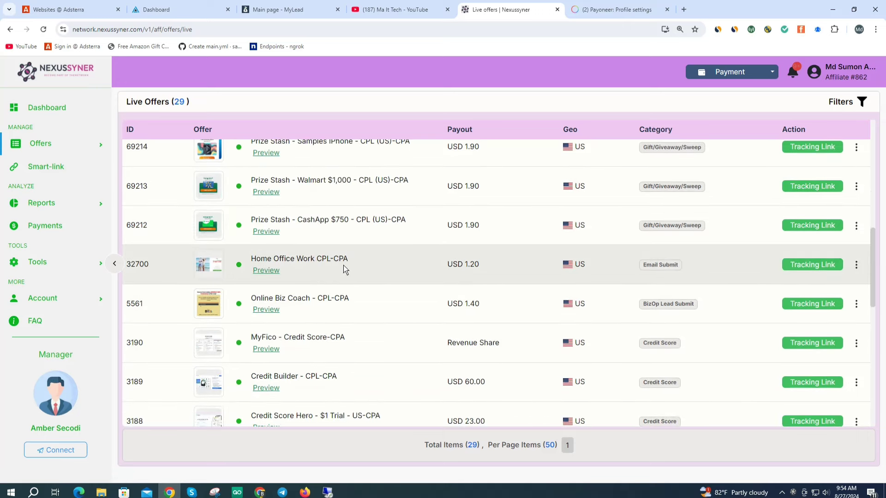
pyautogui.scroll(-2, 380, 294)
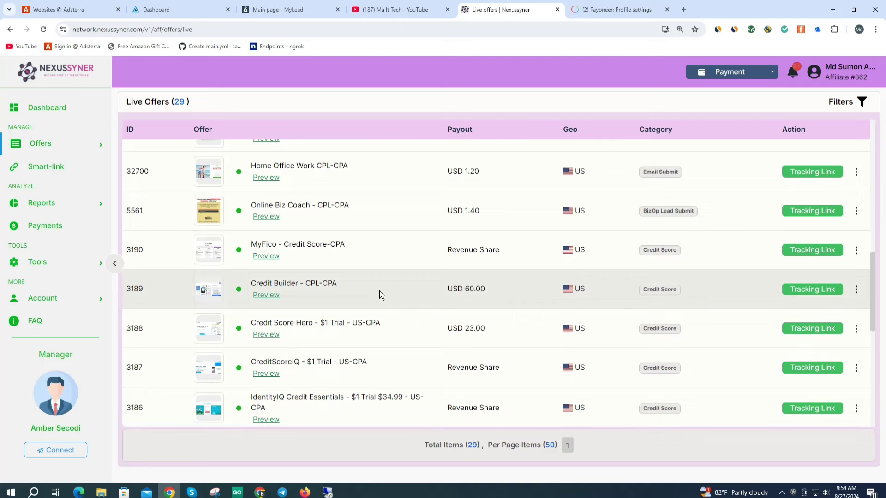
pyautogui.scroll(-2, 379, 290)
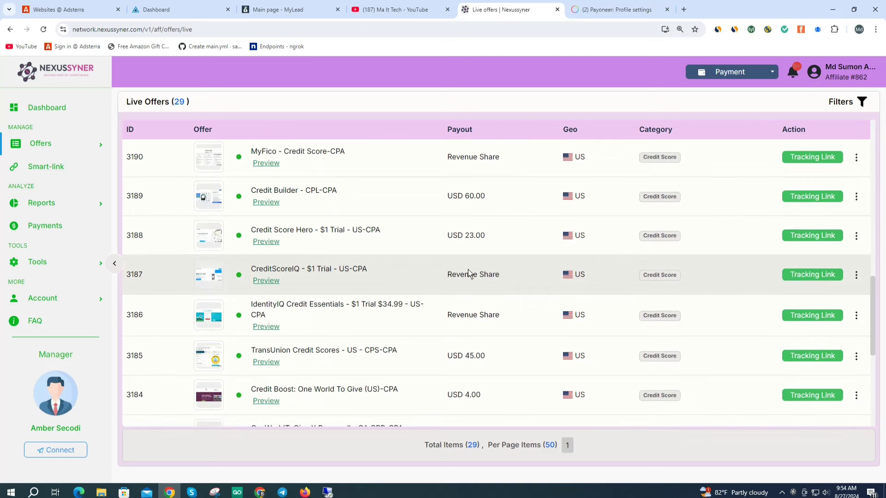
pyautogui.scroll(-3, 452, 270)
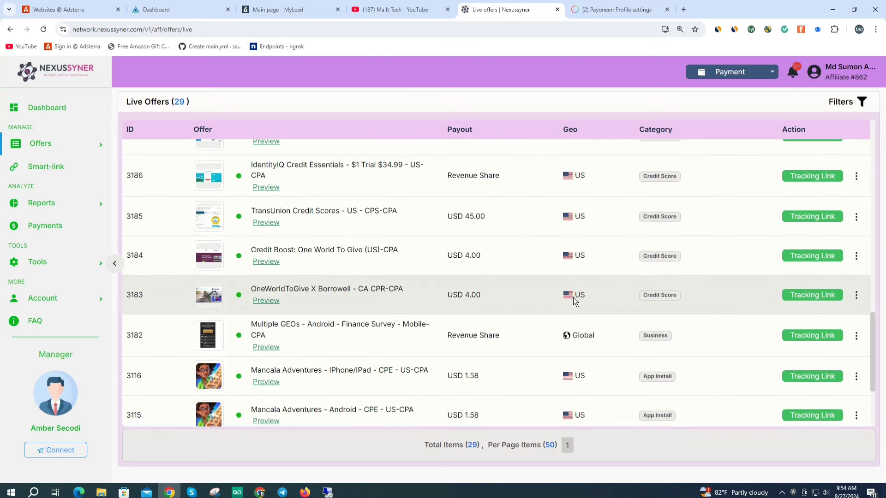
pyautogui.scroll(-2, 558, 297)
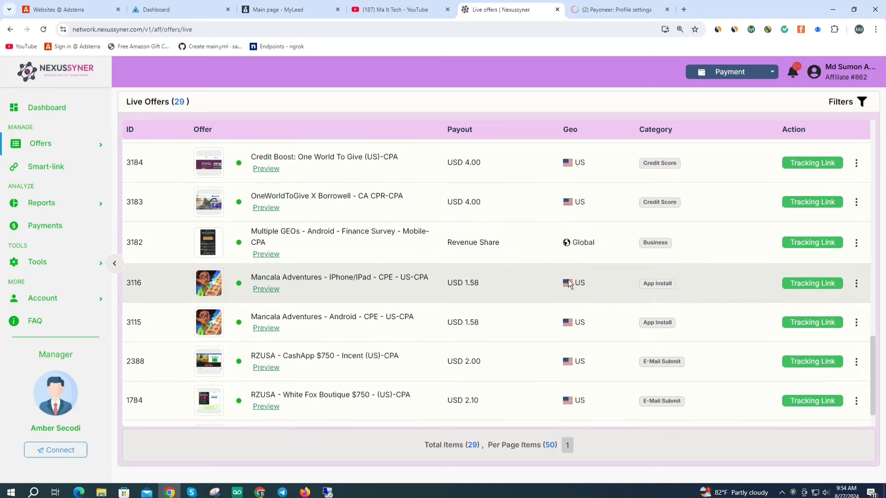
# - Switch to YouTube and look through the Ma It Tech channel's videos for the Nexussyner Offer Link Create tutorial
pyautogui.click(397, 9)
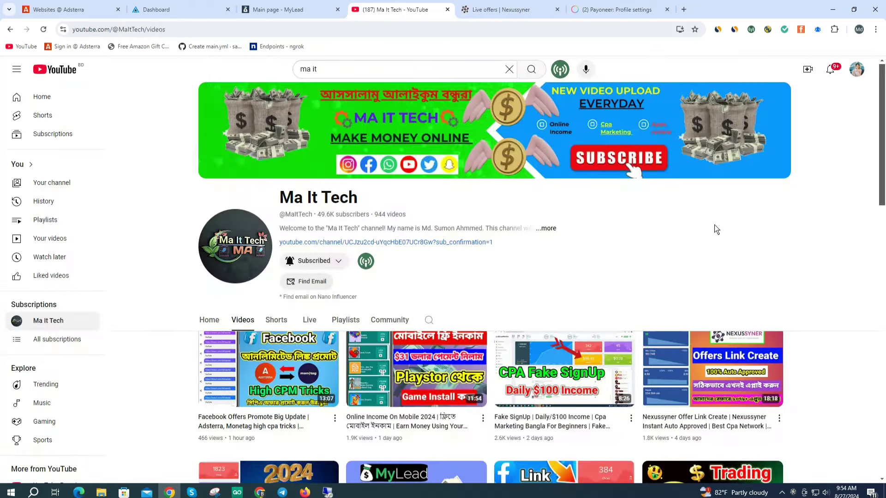
pyautogui.scroll(-2, 731, 261)
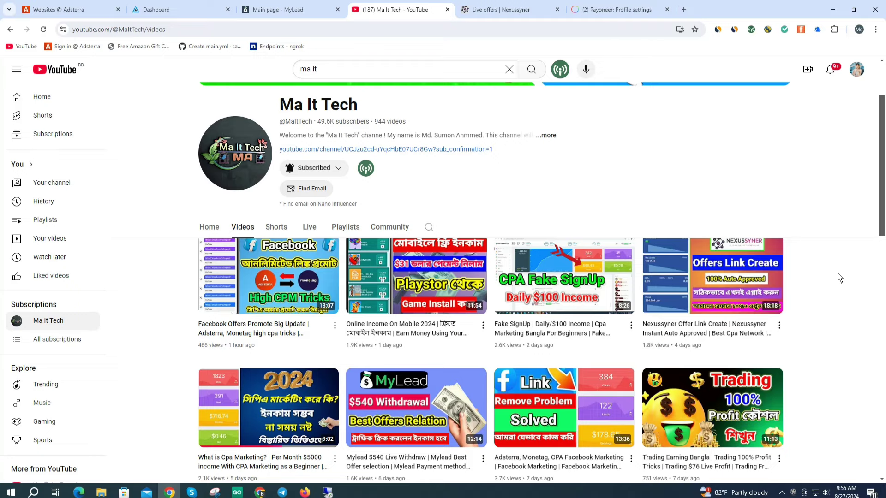
pyautogui.moveTo(713, 263)
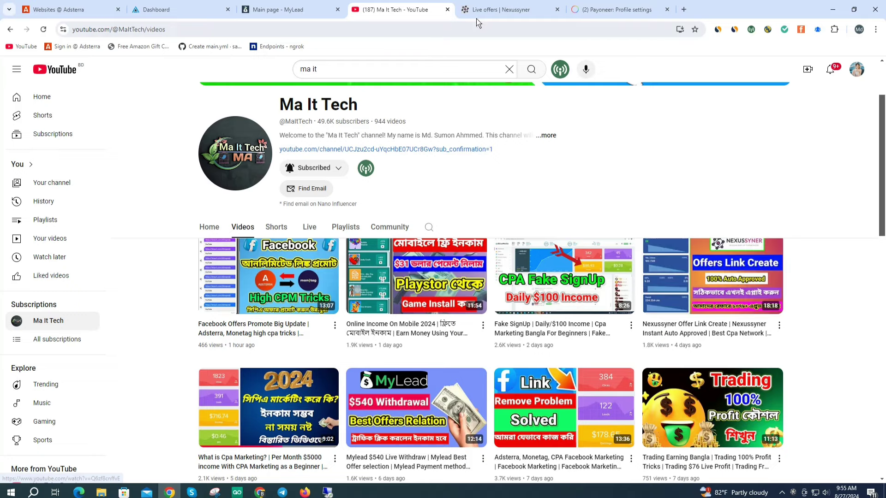
# - Revisit the Nexussyner live offers, and return to YouTube to preview the Nexussyner Offer Link Create video
pyautogui.click(529, 6)
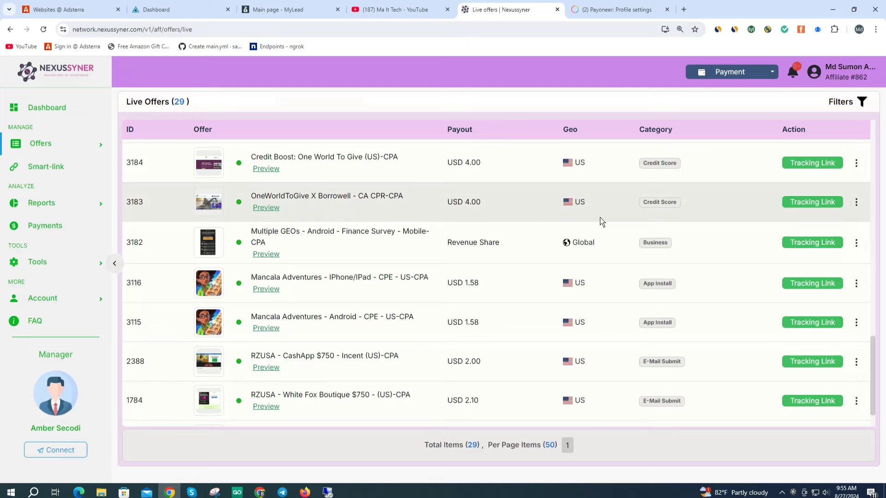
pyautogui.click(404, 9)
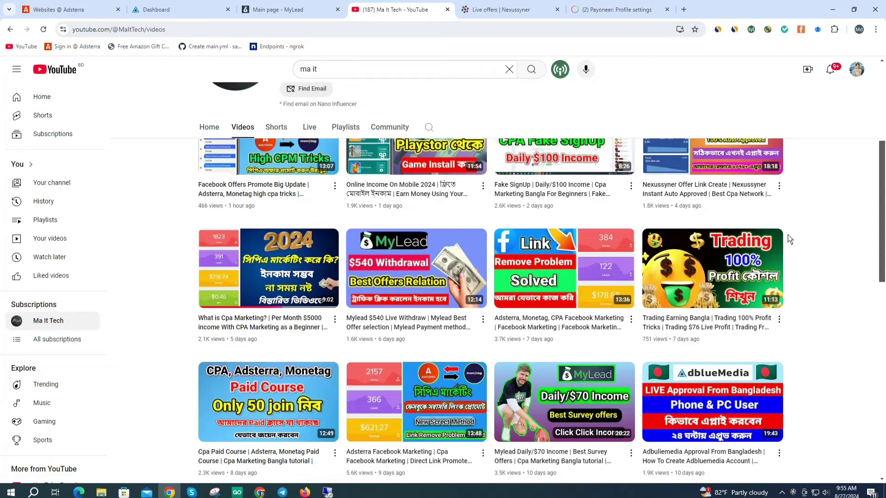
pyautogui.scroll(3, 787, 237)
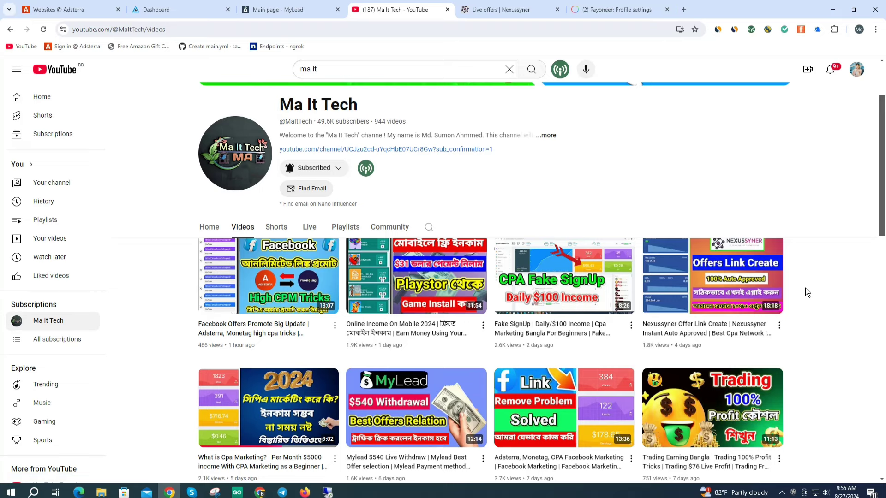
pyautogui.moveTo(766, 278)
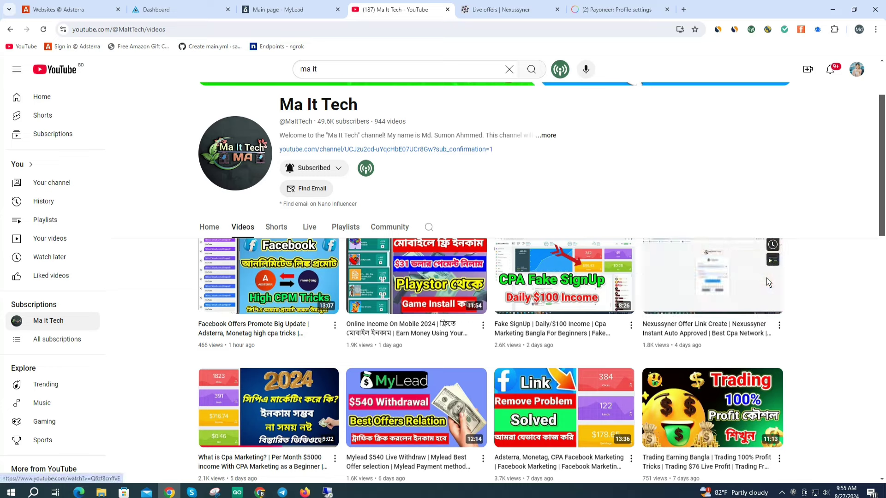